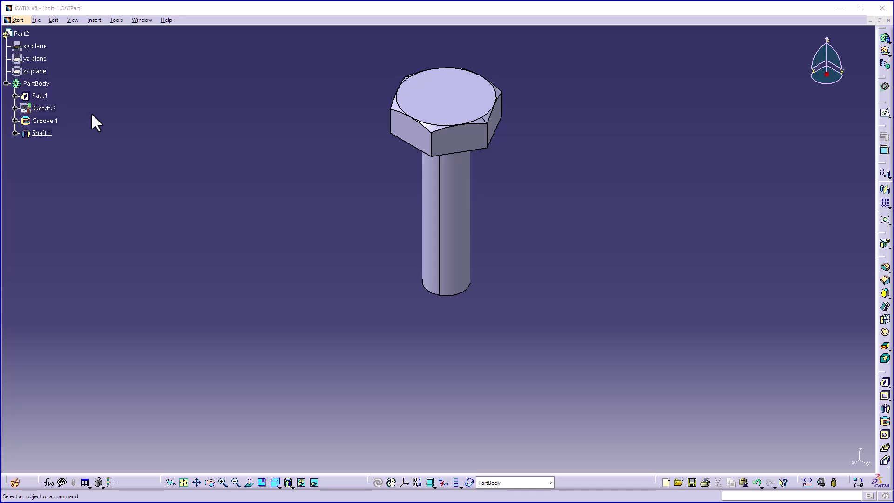
# Step: Turn on Parameters and Relations display in the Part Infrastructure tree options
pyautogui.click(116, 20)
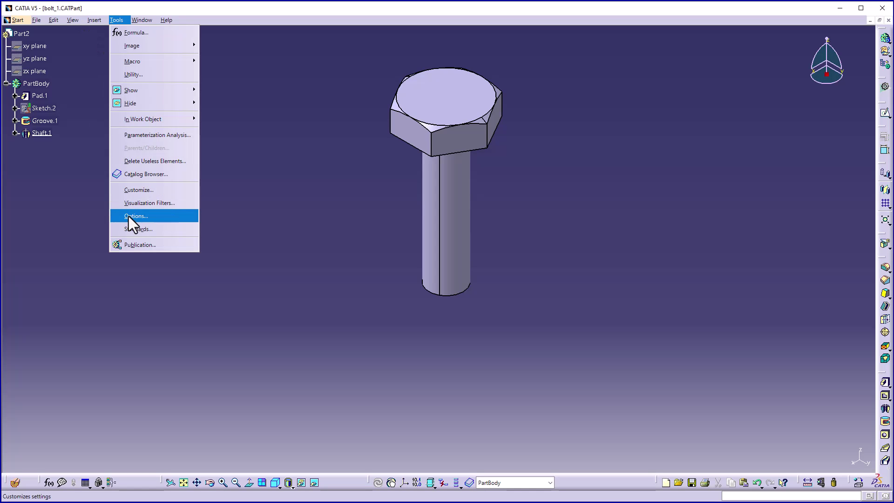
pyautogui.click(129, 216)
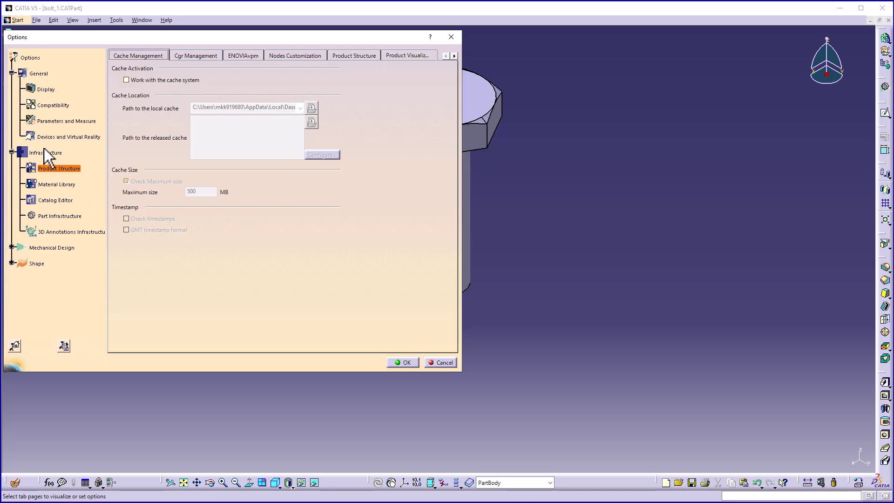
pyautogui.click(60, 216)
pyautogui.click(150, 55)
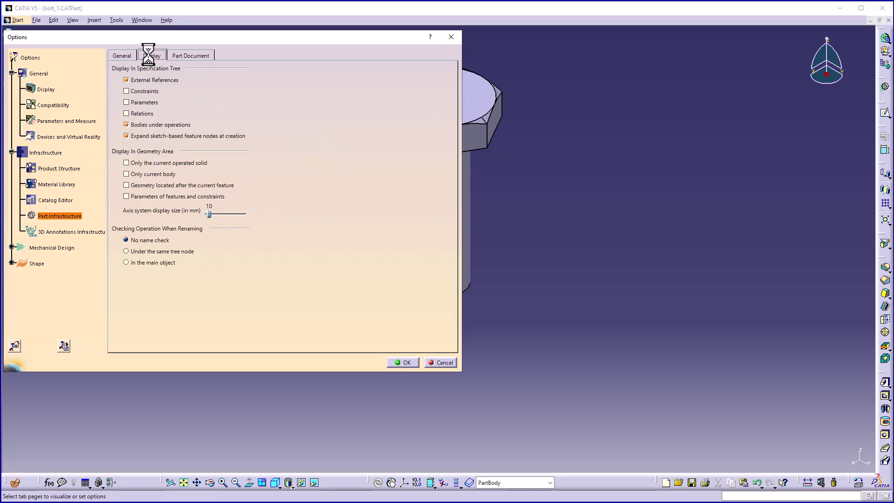
pyautogui.click(127, 103)
pyautogui.click(126, 114)
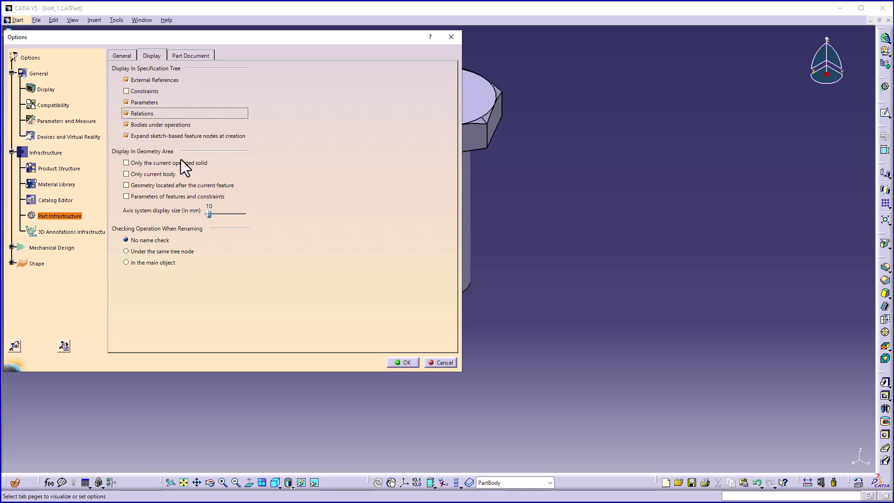
pyautogui.click(401, 362)
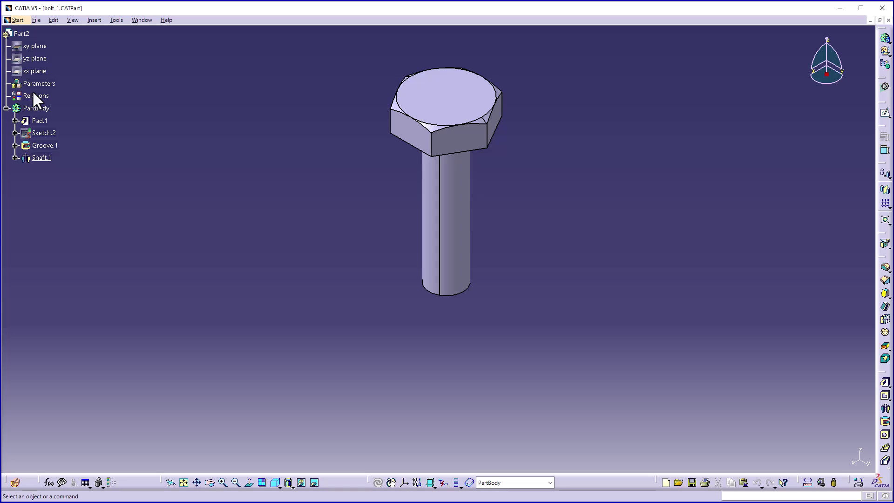
# Step: Create a Length parameter named Bolt_Dia with value 50 mm in the Formulas dialog
pyautogui.click(116, 20)
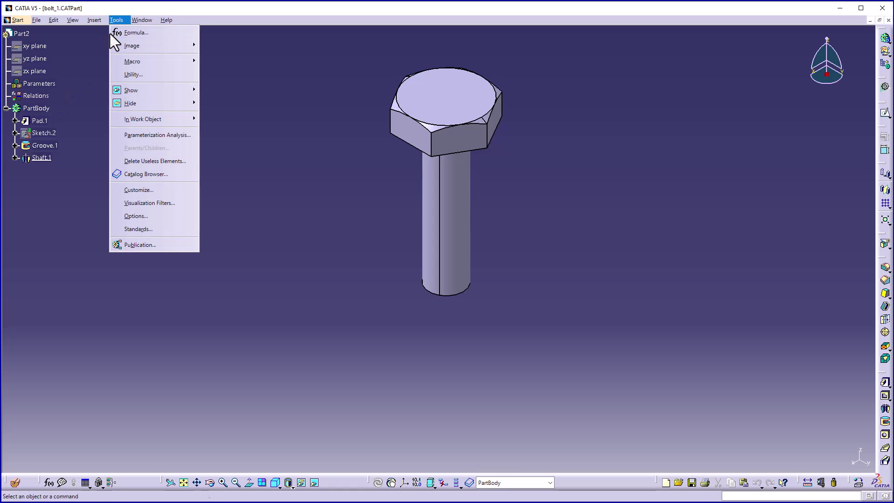
pyautogui.click(127, 34)
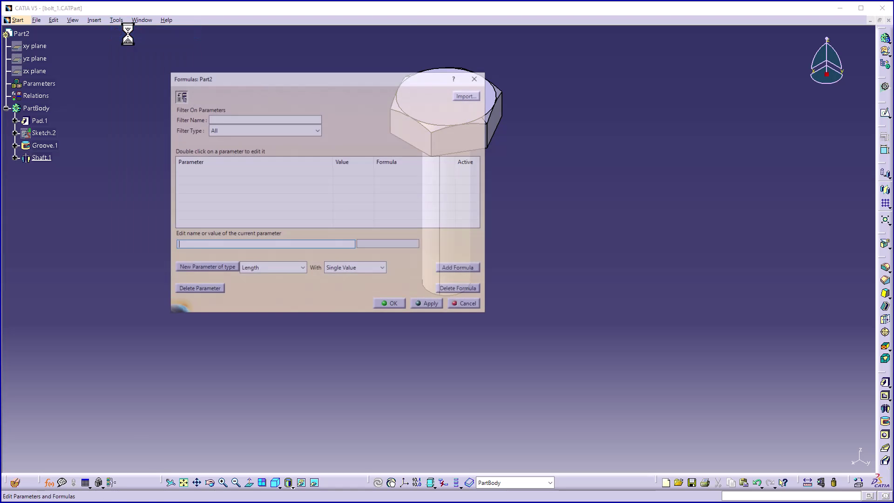
pyautogui.moveTo(262, 80); pyautogui.dragTo(259, 71)
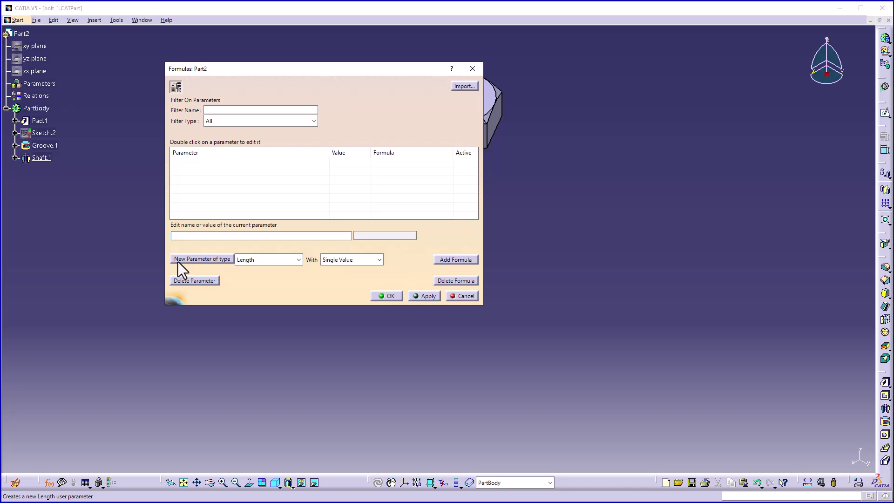
pyautogui.click(220, 260)
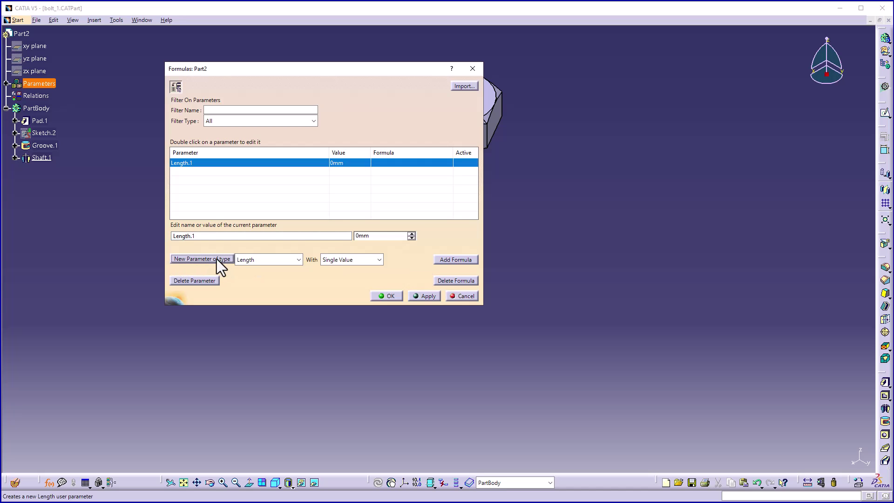
pyautogui.click(258, 259)
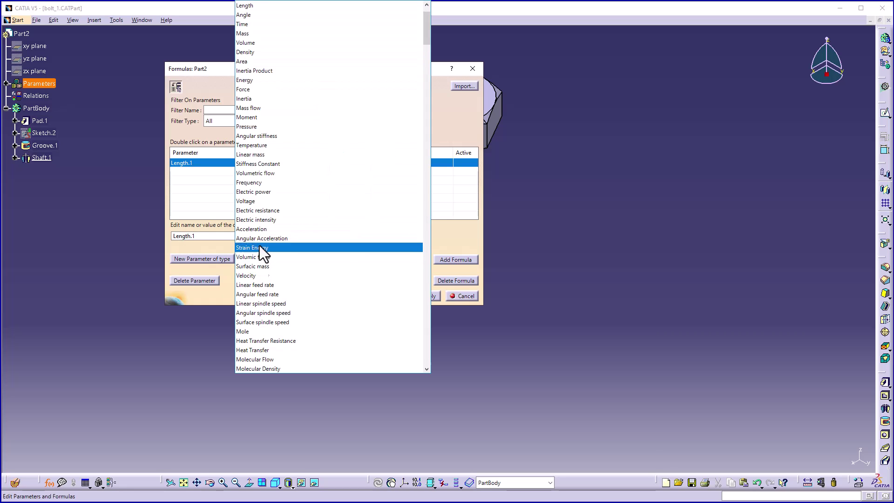
pyautogui.click(263, 4)
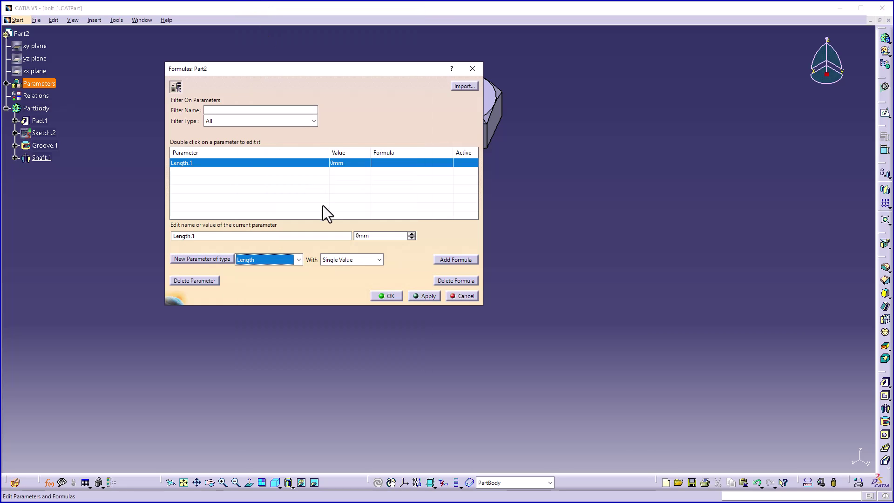
pyautogui.moveTo(200, 236); pyautogui.dragTo(154, 236)
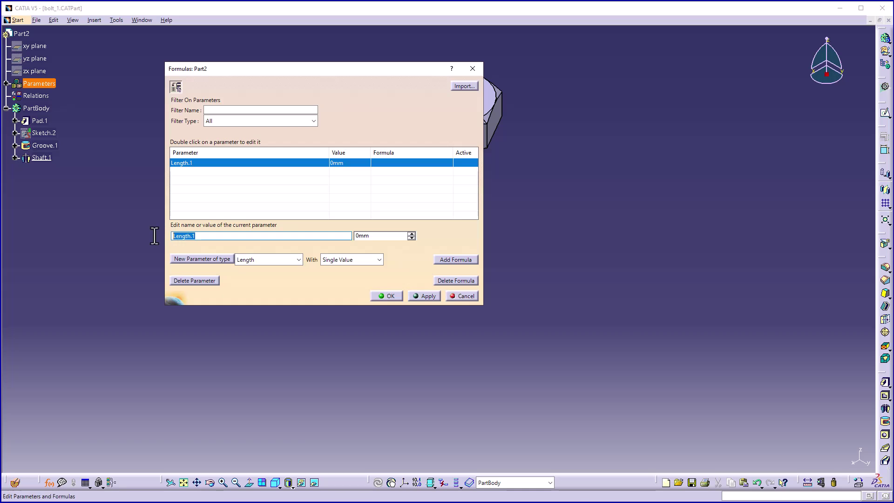
pyautogui.write('Bolt_Dia')
pyautogui.moveTo(373, 235); pyautogui.dragTo(355, 236)
pyautogui.write('50')
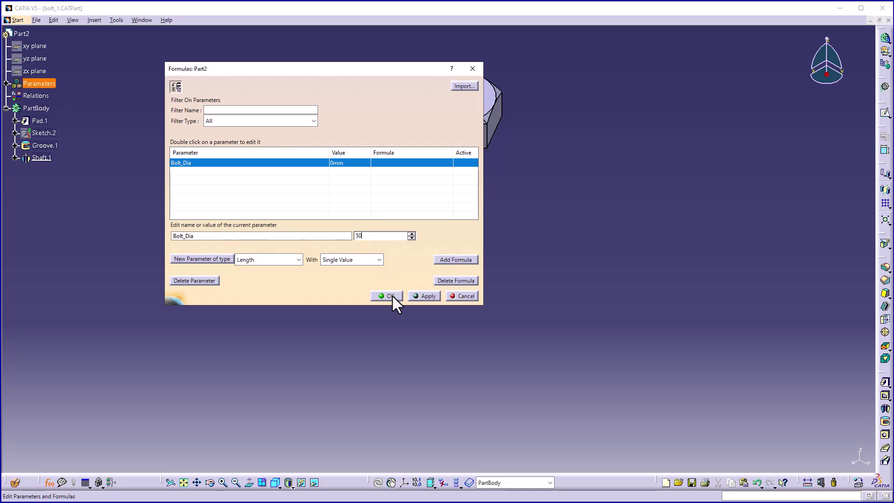
pyautogui.click(391, 296)
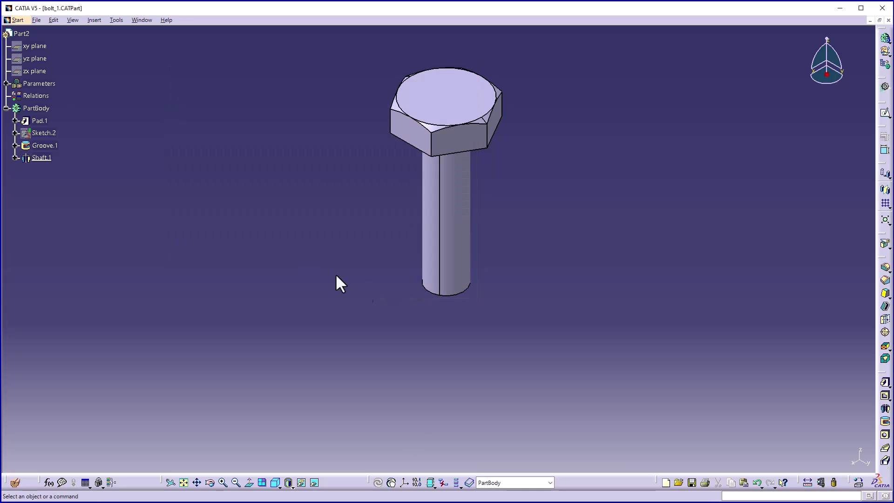
# Step: Expand Parameters to select Bolt_Dia, then expand Pad.1 to reveal its sketch
pyautogui.click(6, 83)
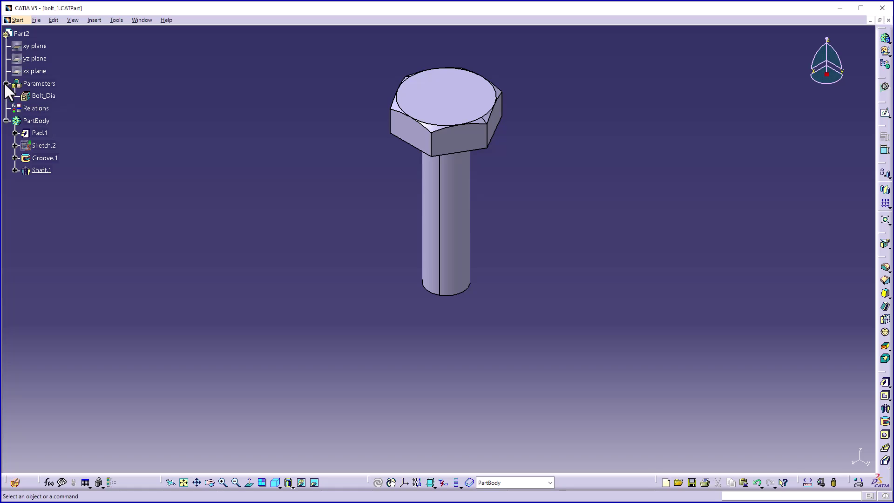
pyautogui.click(33, 97)
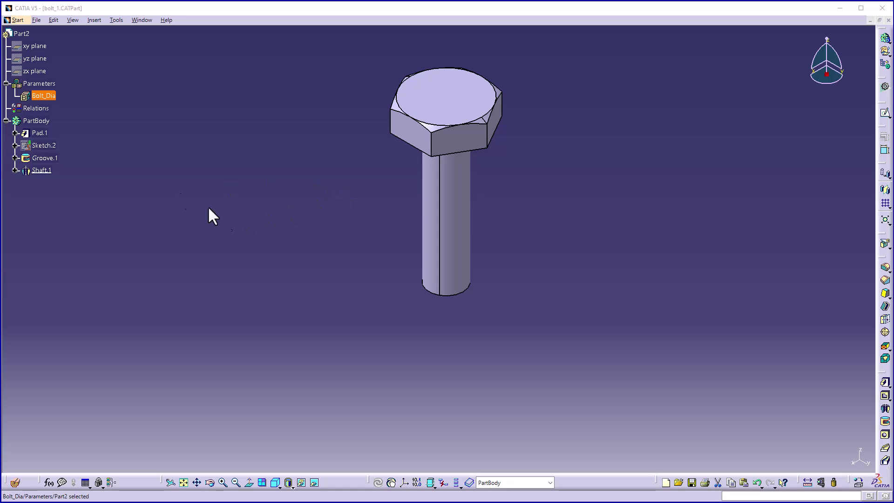
pyautogui.click(15, 133)
# Step: In Sketch.1, rename the 30 dimension's parameter to Hex_length and bring up its formula editor
pyautogui.doubleClick(44, 146)
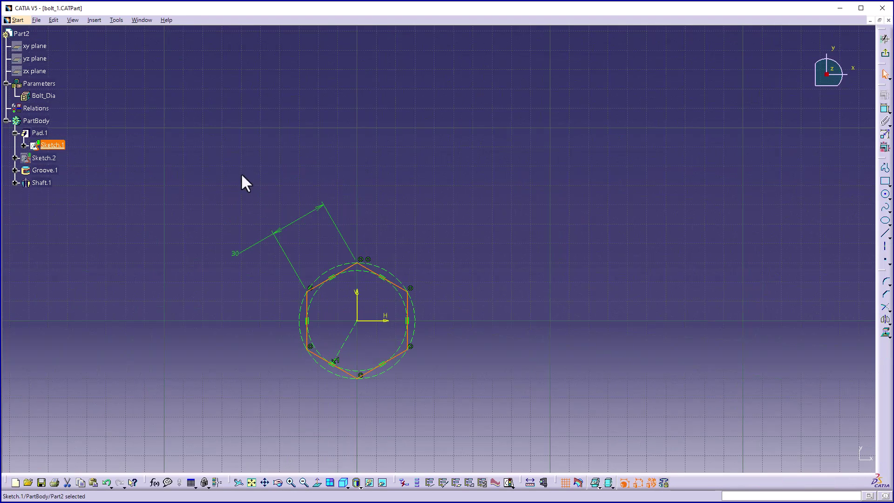
pyautogui.rightClick(234, 255)
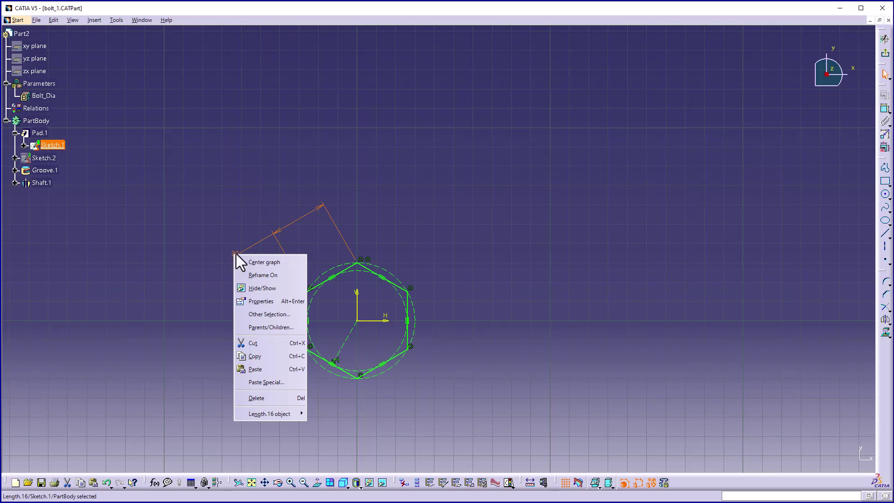
pyautogui.moveTo(253, 413)
pyautogui.click(336, 469)
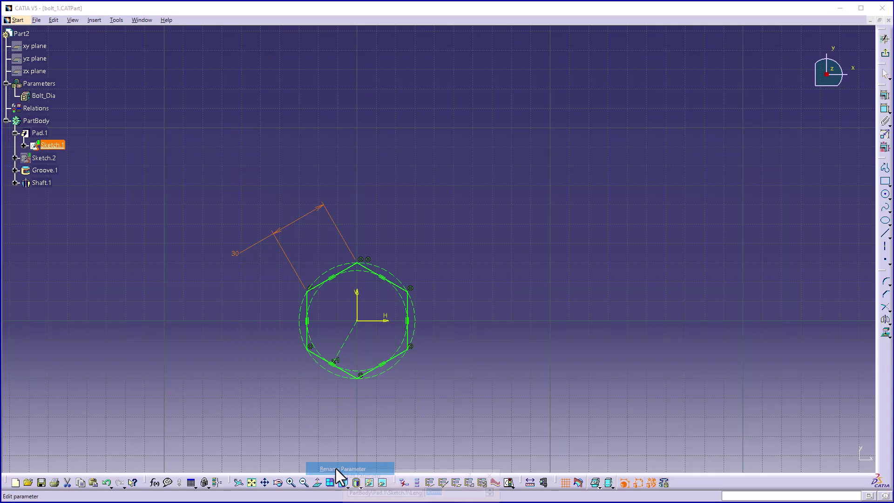
pyautogui.click(373, 492)
pyautogui.hotkey('ctrl', 'a')
pyautogui.write('H')
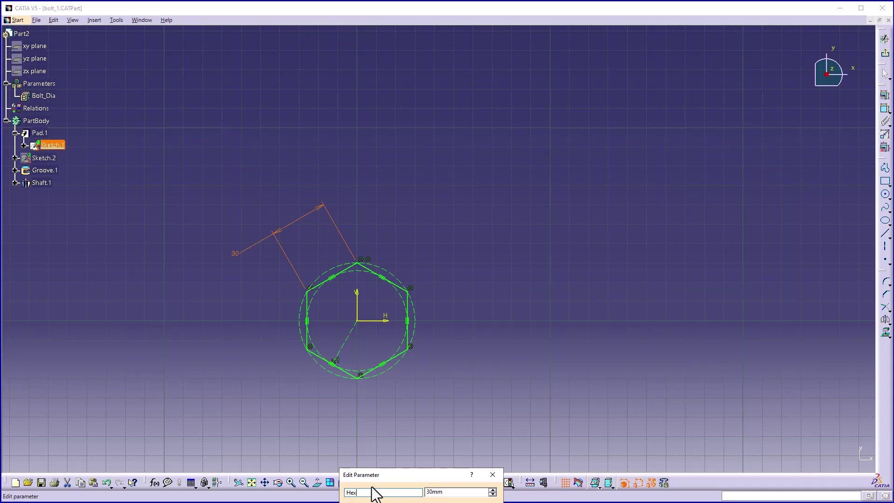
pyautogui.write('ex_length')
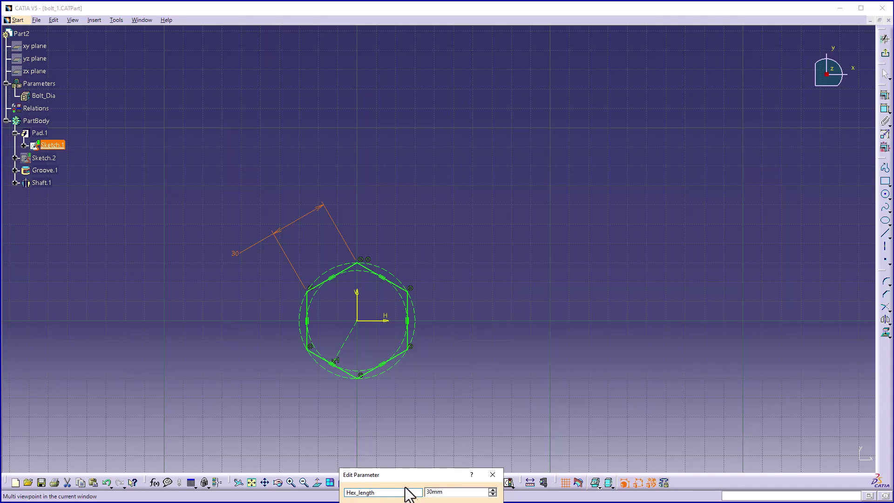
pyautogui.rightClick(491, 493)
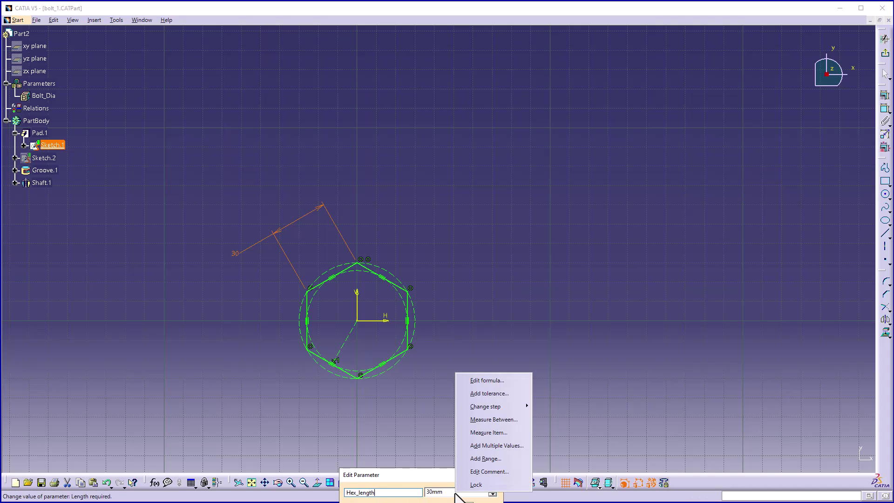
pyautogui.click(488, 381)
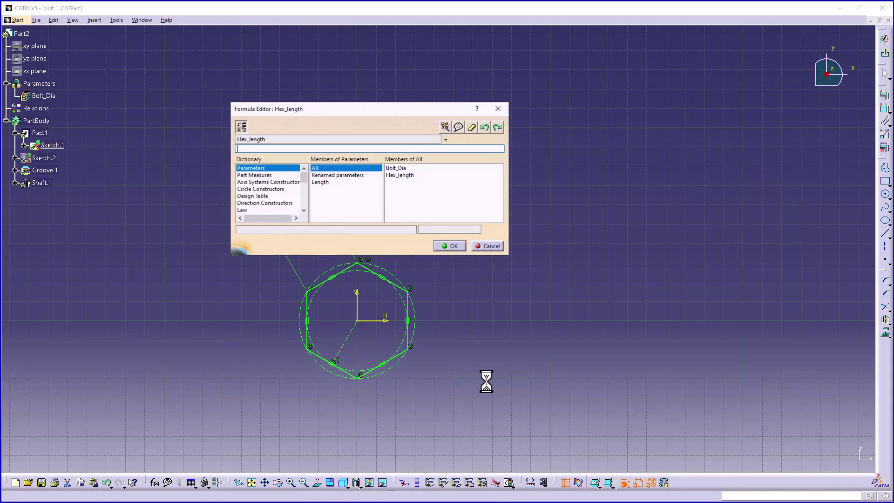
# Step: Set Hex_length to the formula Bolt_Dia*1.2, making it 60, and close the parameter edit
pyautogui.moveTo(375, 107); pyautogui.dragTo(445, 97)
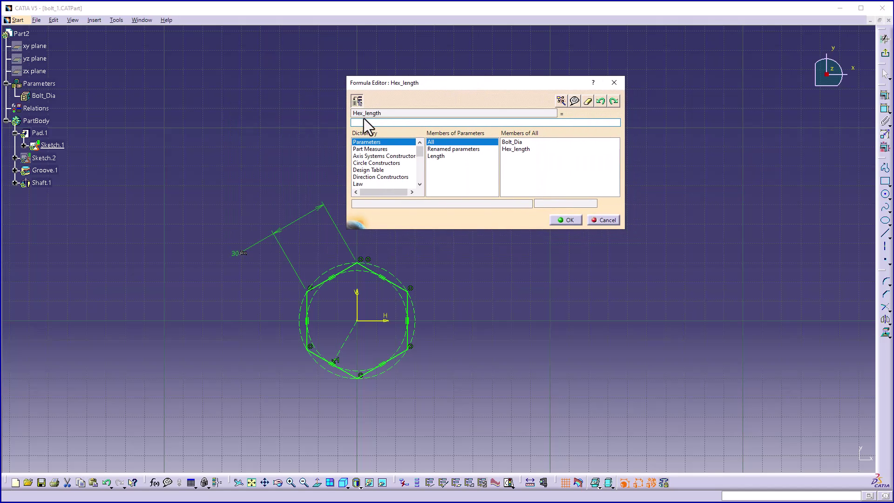
pyautogui.click(363, 123)
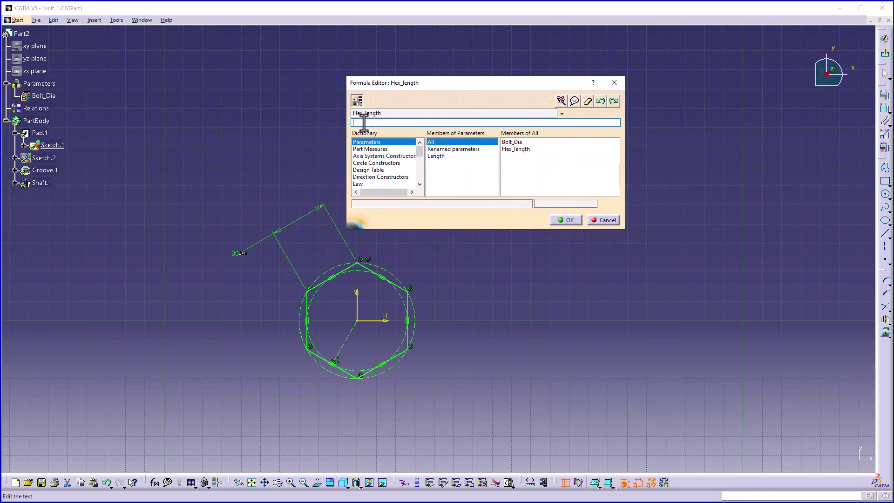
pyautogui.doubleClick(514, 142)
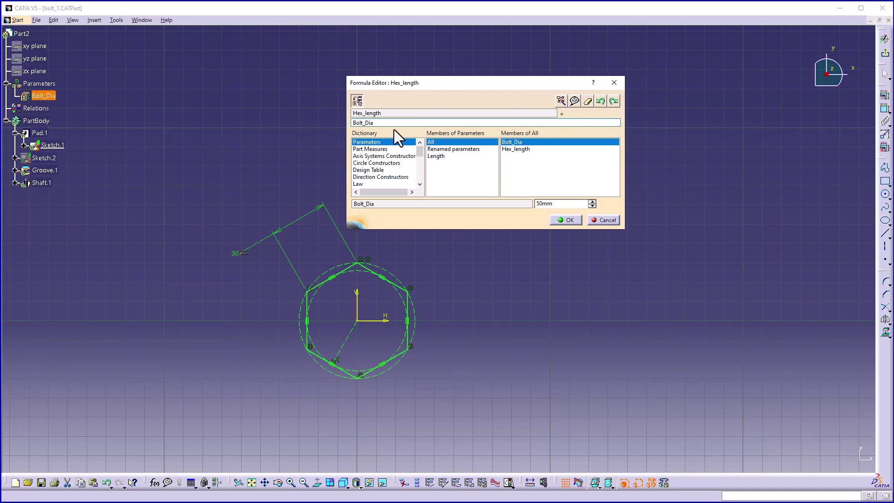
pyautogui.write('*1.2')
pyautogui.click(565, 220)
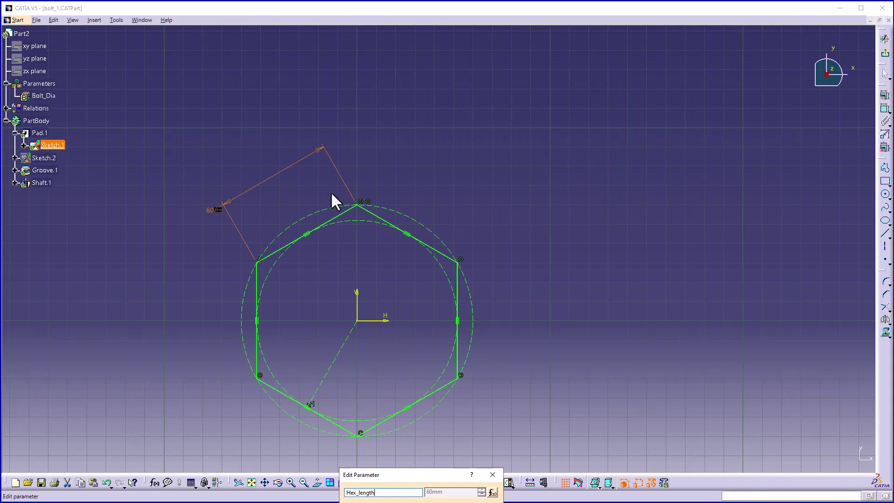
pyautogui.click(7, 108)
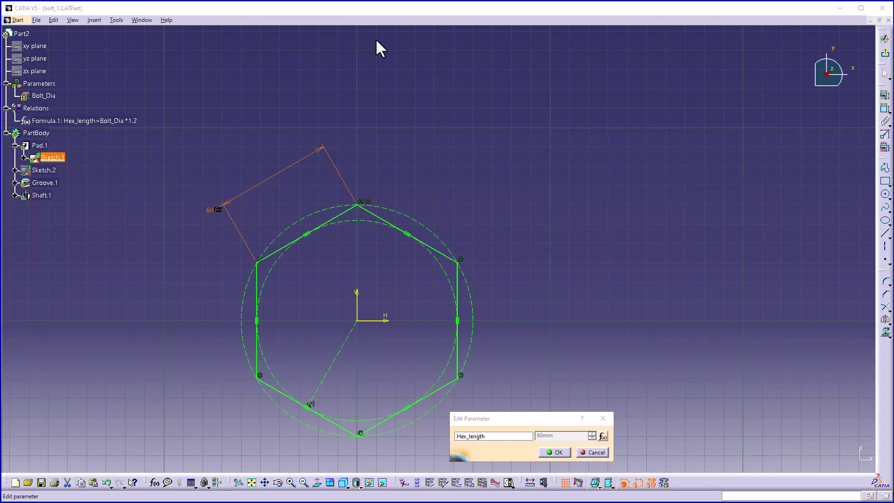
pyautogui.press('Return')
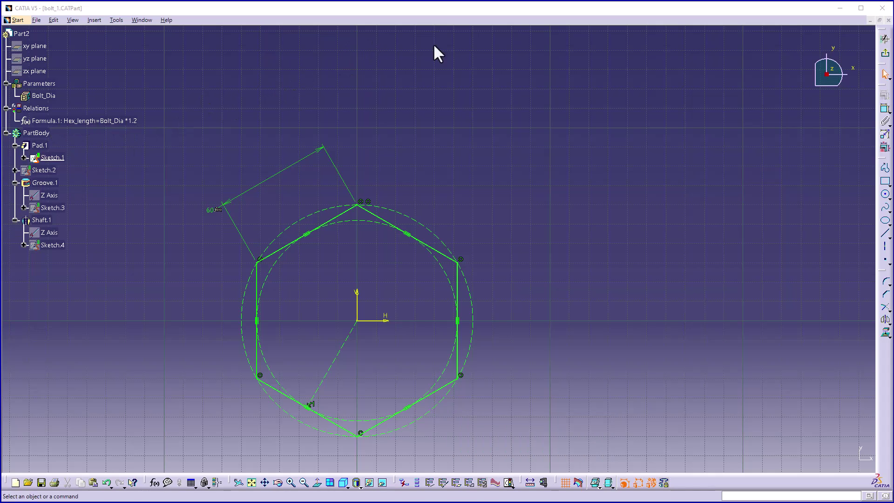
# Step: Leave the sketch and rename the Pad.1 length parameter to Pad
pyautogui.click(885, 53)
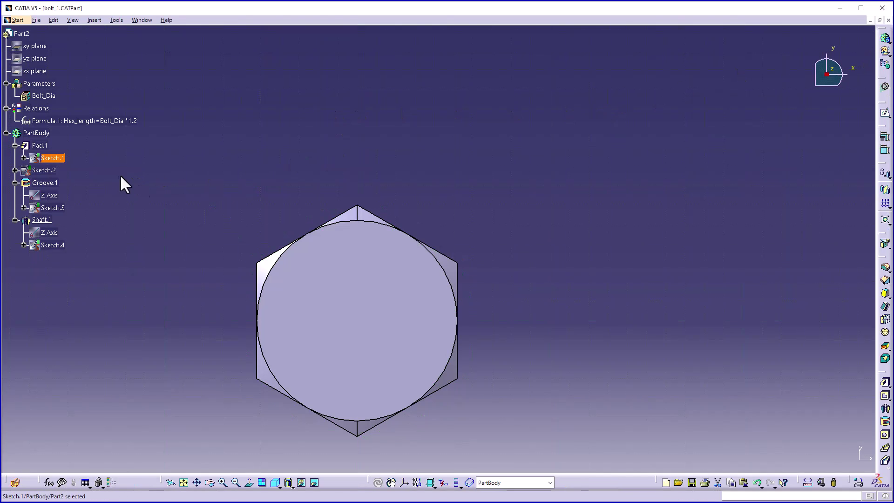
pyautogui.doubleClick(45, 148)
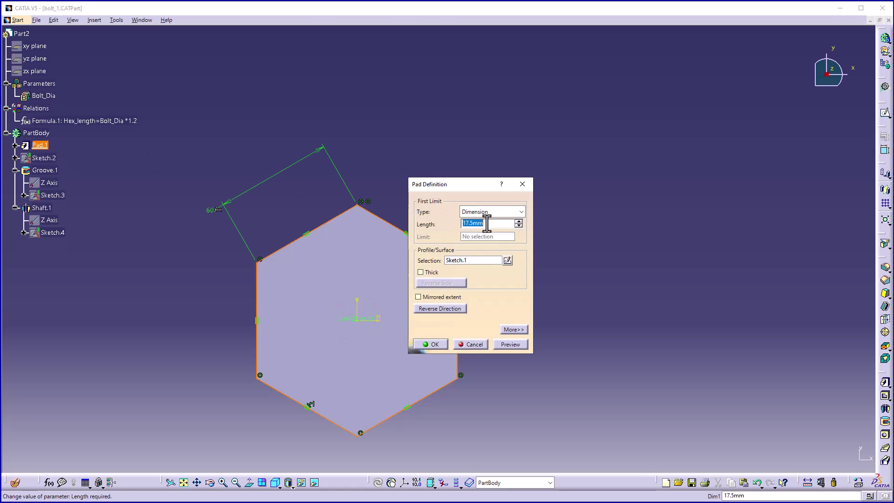
pyautogui.rightClick(487, 223)
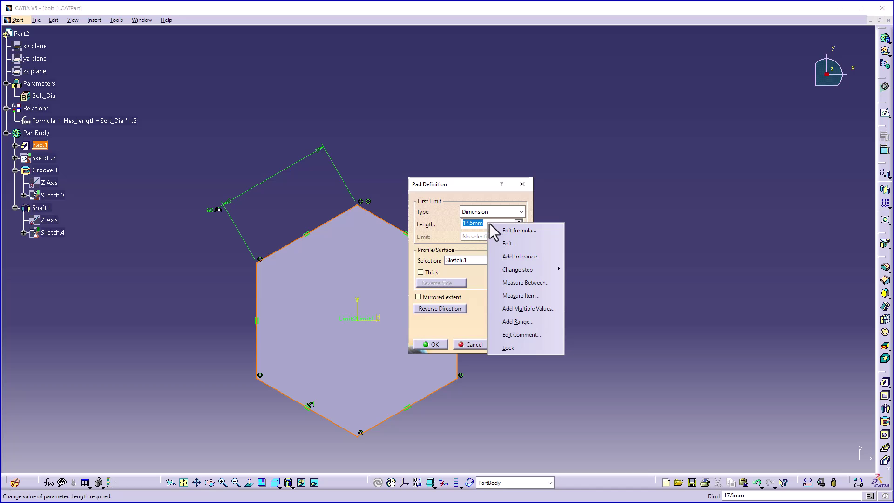
pyautogui.click(513, 241)
pyautogui.click(555, 264)
pyautogui.doubleClick(554, 265)
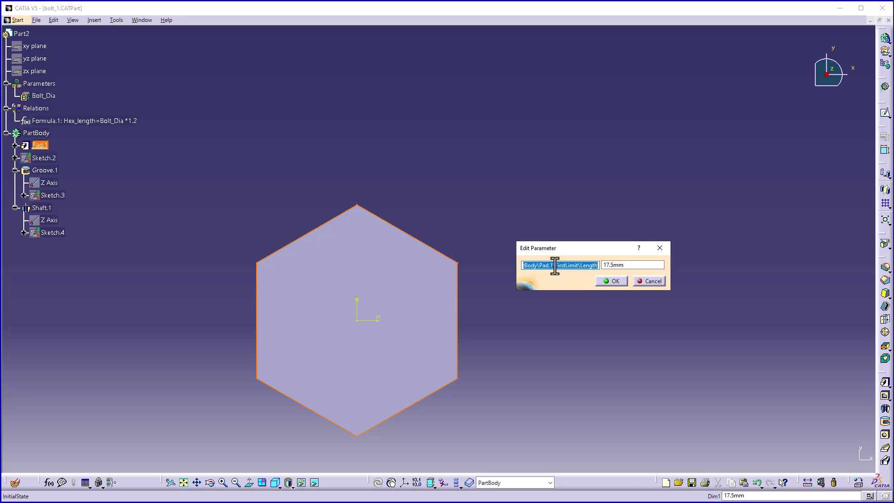
pyautogui.write('Pad')
pyautogui.click(613, 279)
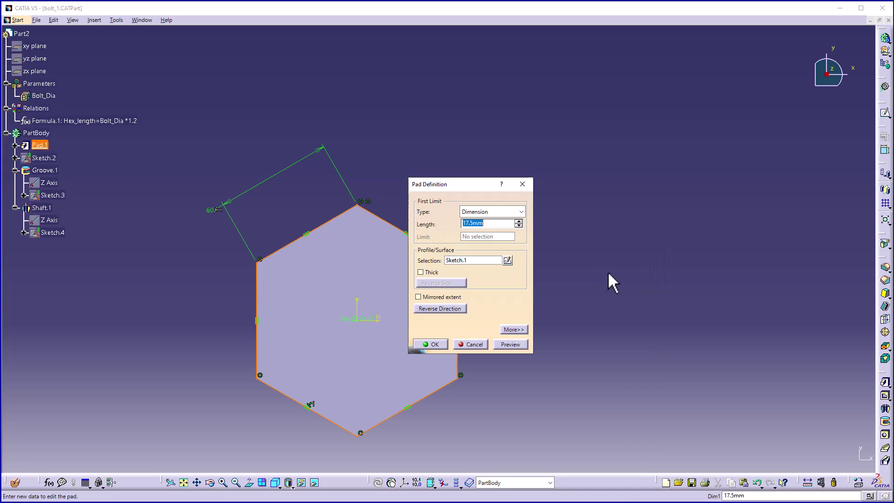
# Step: Drive the Pad length with the formula Bolt_Dia*0.7 (35mm) and apply the pad
pyautogui.rightClick(491, 225)
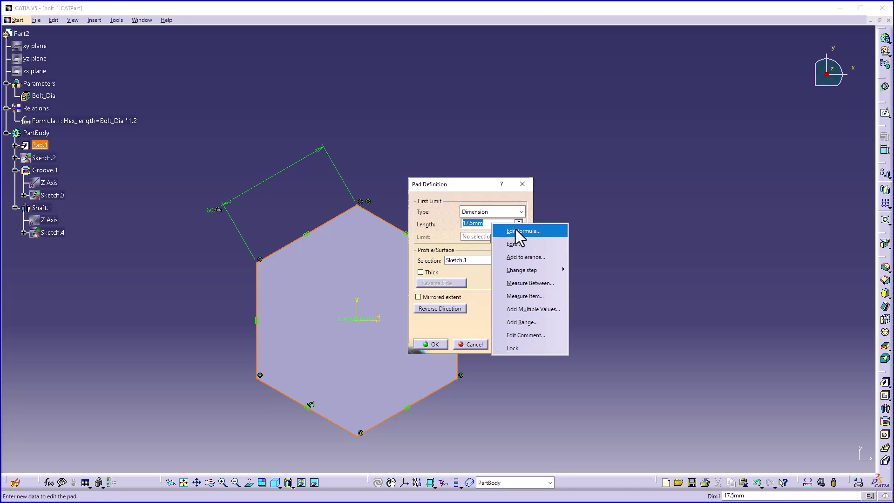
pyautogui.click(515, 229)
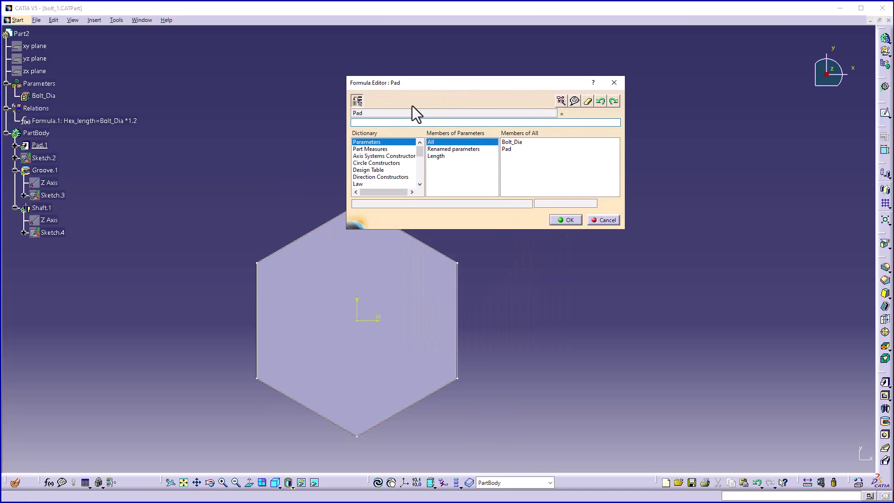
pyautogui.click(517, 142)
pyautogui.doubleClick(518, 142)
pyautogui.write('*0.7')
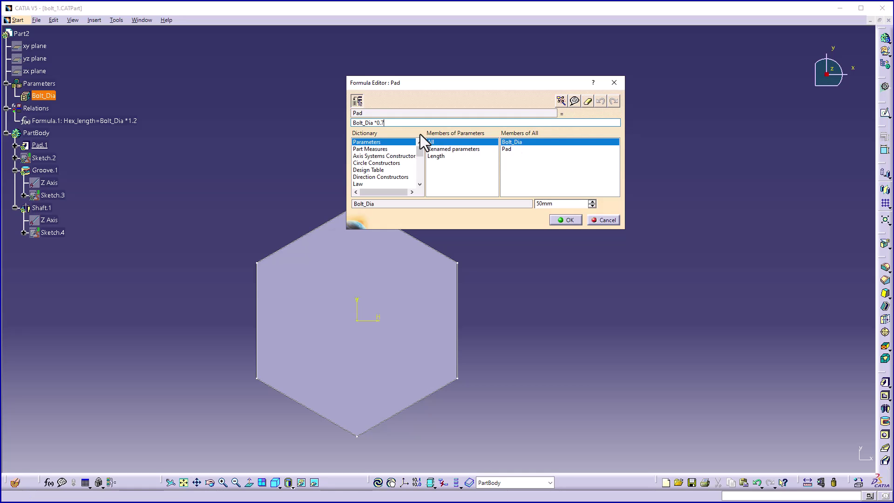
pyautogui.click(565, 220)
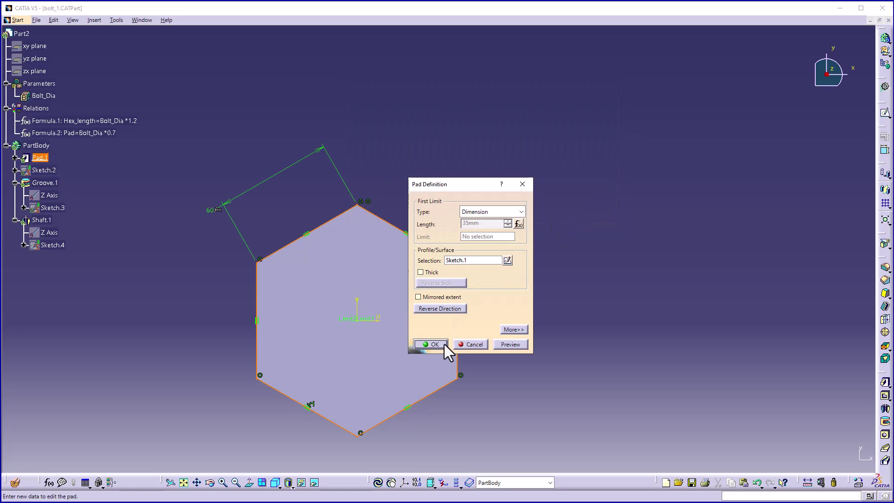
pyautogui.click(434, 344)
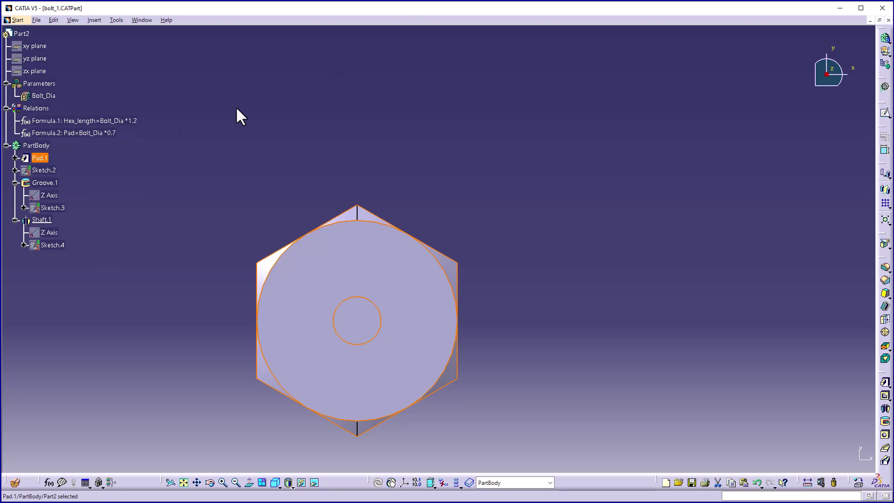
# Step: Tilt the bolt into a 3D view and expand Sketch.4 in the tree
pyautogui.moveTo(429, 199); pyautogui.dragTo(435, 53, button='middle')
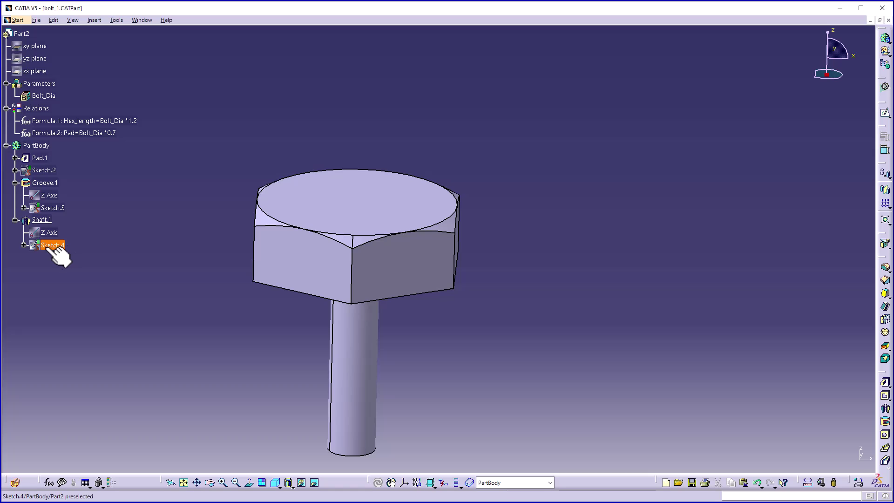
pyautogui.click(23, 245)
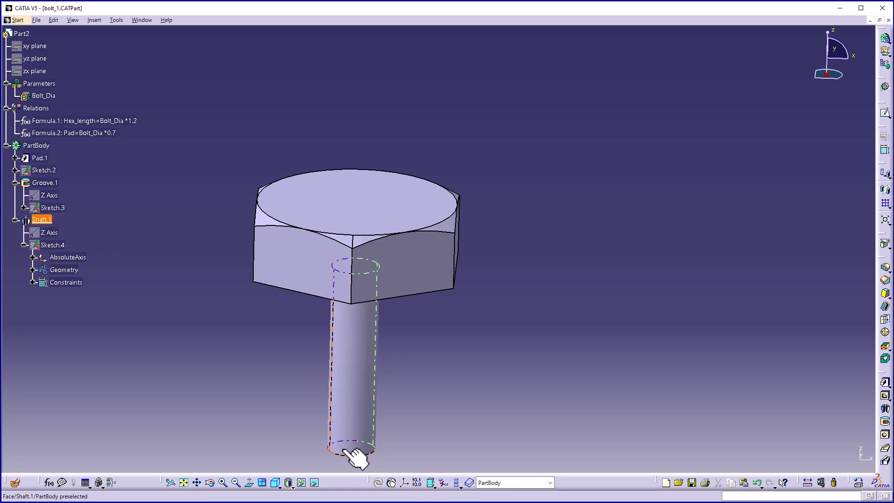
# Step: Open Sketch.4 and rename the 12.5 radius dimension's parameter to Bolt_radii
pyautogui.doubleClick(53, 245)
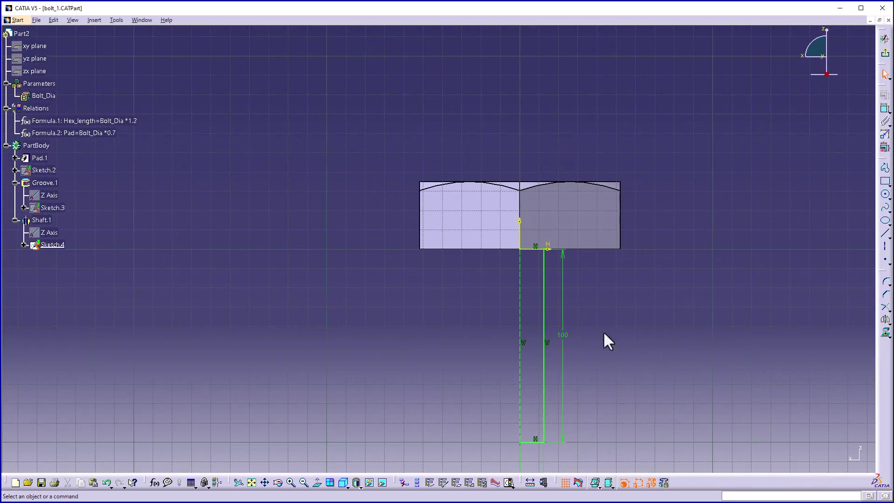
pyautogui.moveTo(616, 335); pyautogui.dragTo(543, 314, button='middle')
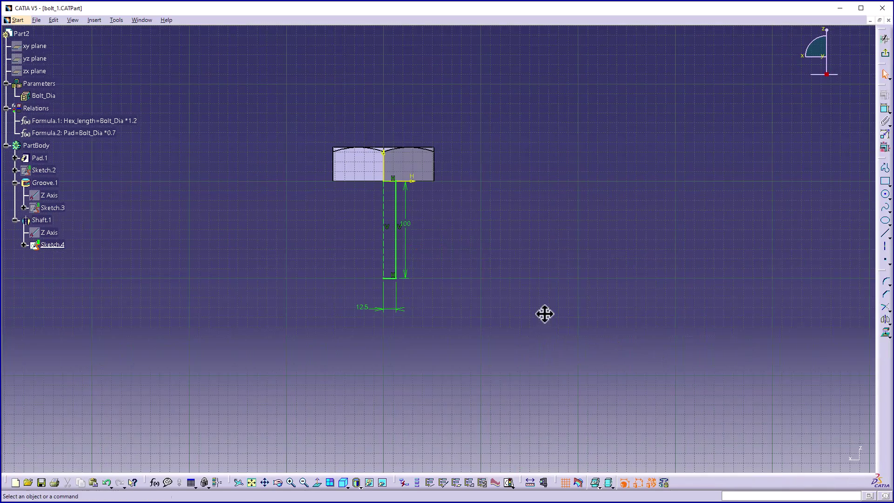
pyautogui.rightClick(364, 309)
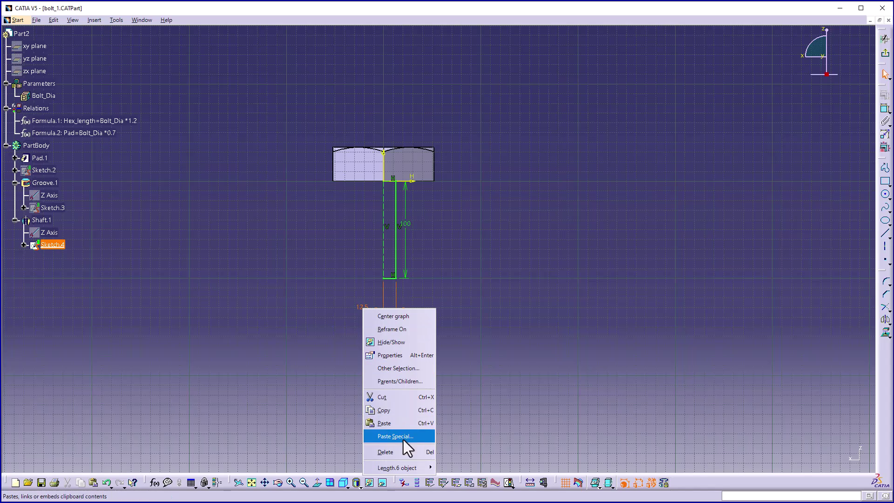
pyautogui.moveTo(399, 438)
pyautogui.click(474, 409)
pyautogui.click(535, 434)
pyautogui.doubleClick(530, 436)
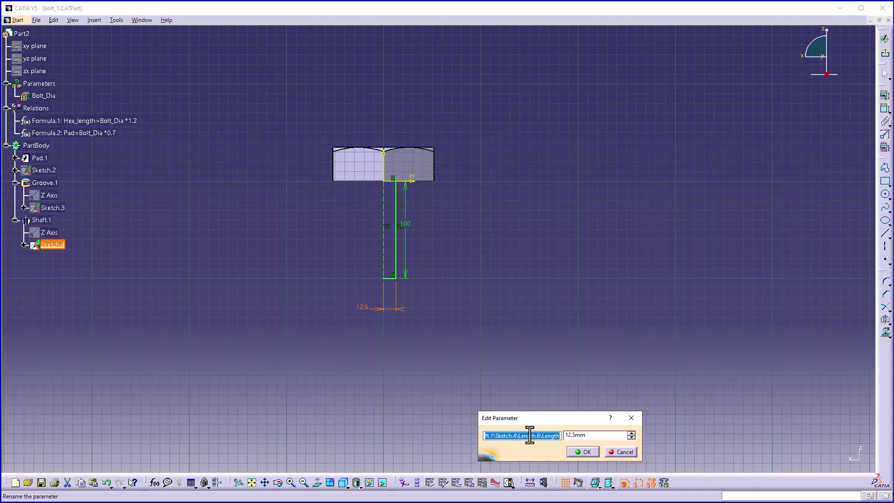
pyautogui.write('B')
pyautogui.write('olt_radii')
# Step: Drive Bolt_radii with the formula Bolt_Dia/2, making it 25mm
pyautogui.rightClick(599, 435)
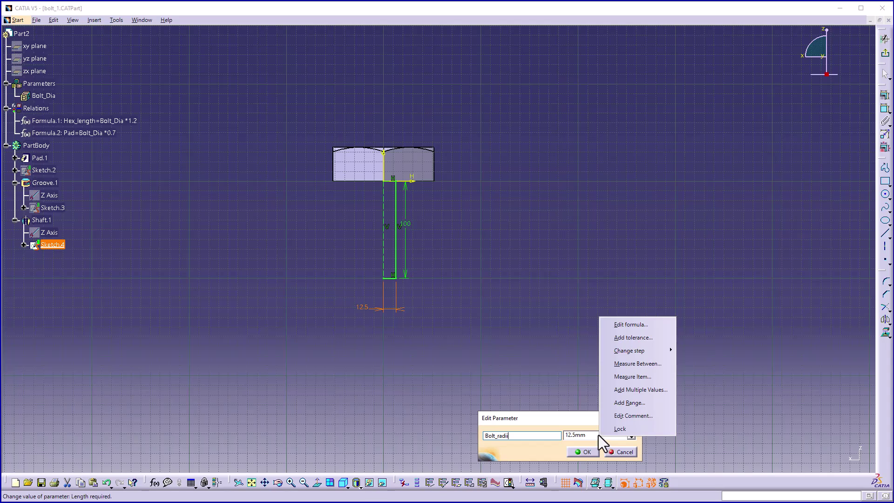
pyautogui.click(630, 325)
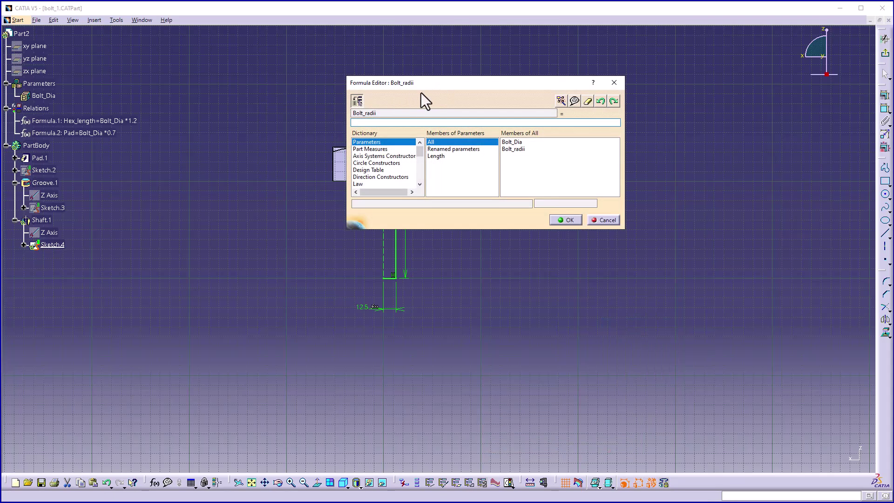
pyautogui.doubleClick(506, 142)
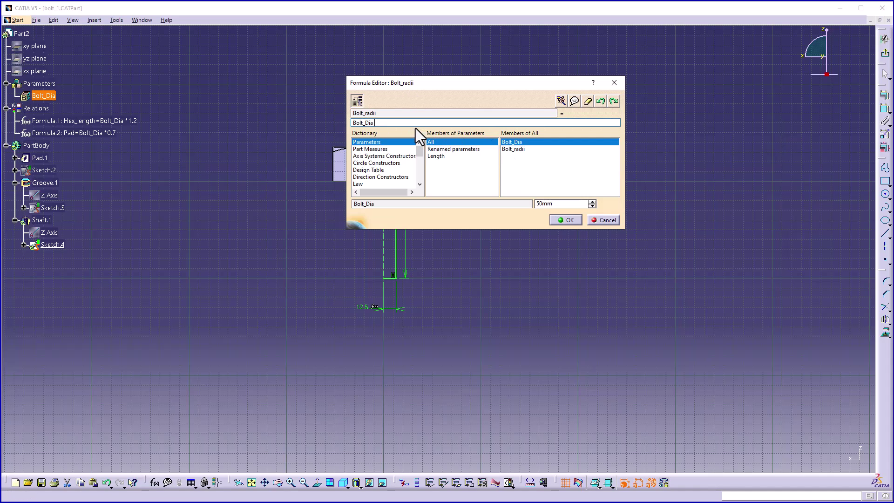
pyautogui.write('/2')
pyautogui.click(564, 221)
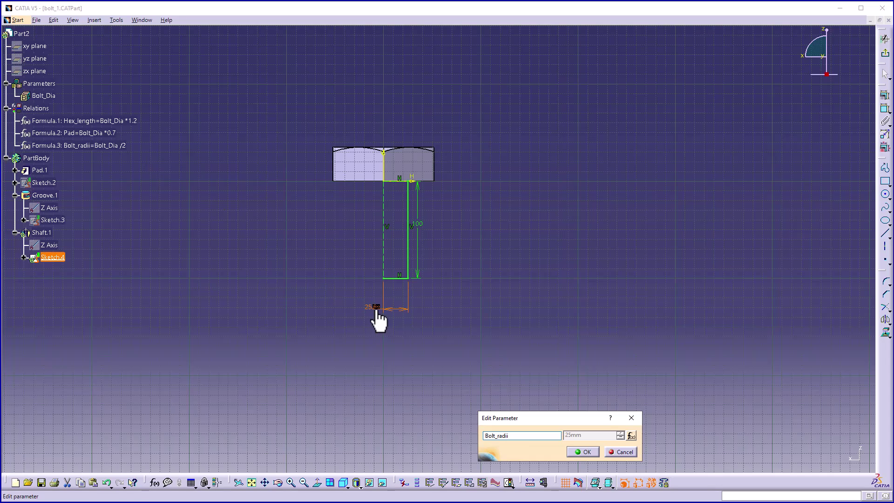
# Step: Confirm Bolt_radii and rename the 100 length dimension's parameter to Shank_Length
pyautogui.click(585, 453)
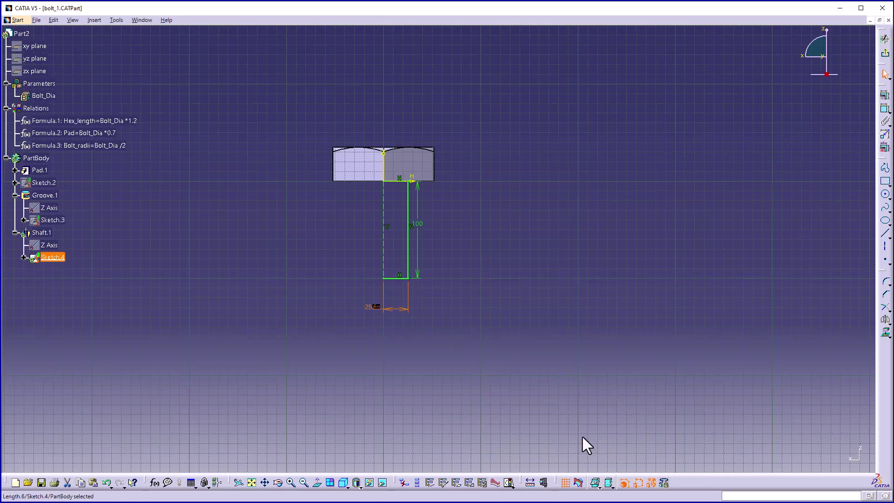
pyautogui.rightClick(419, 225)
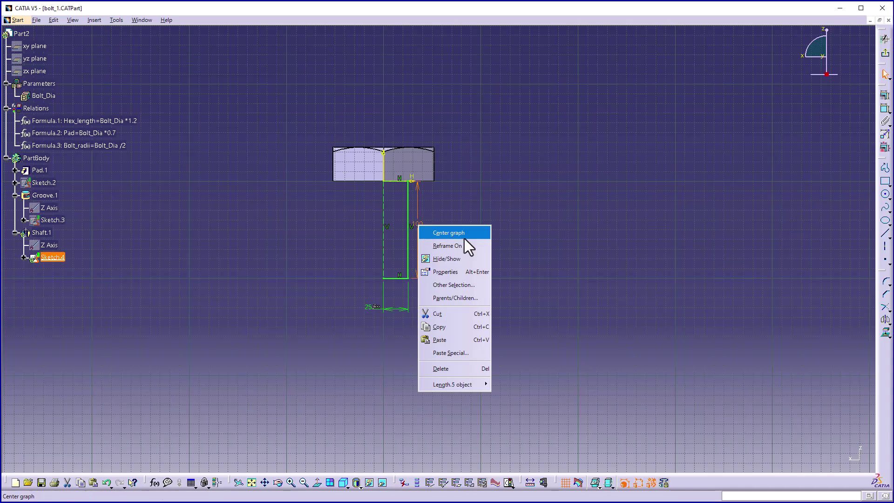
pyautogui.moveTo(458, 383)
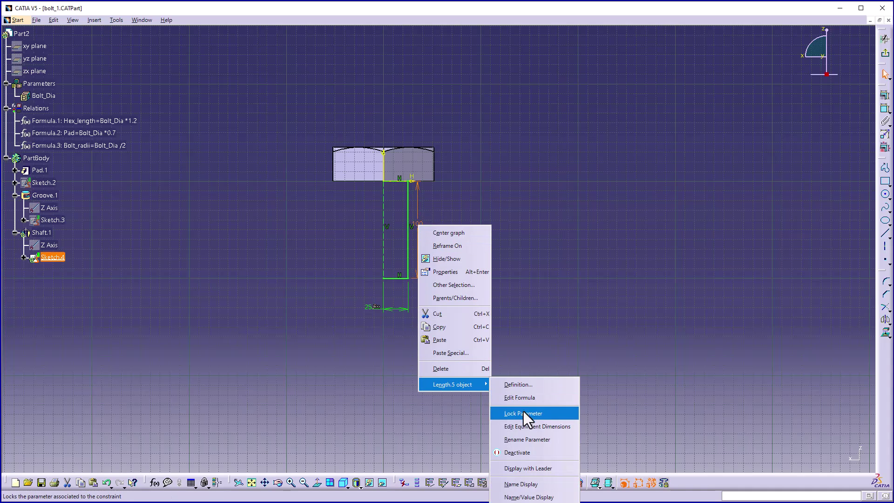
pyautogui.click(520, 441)
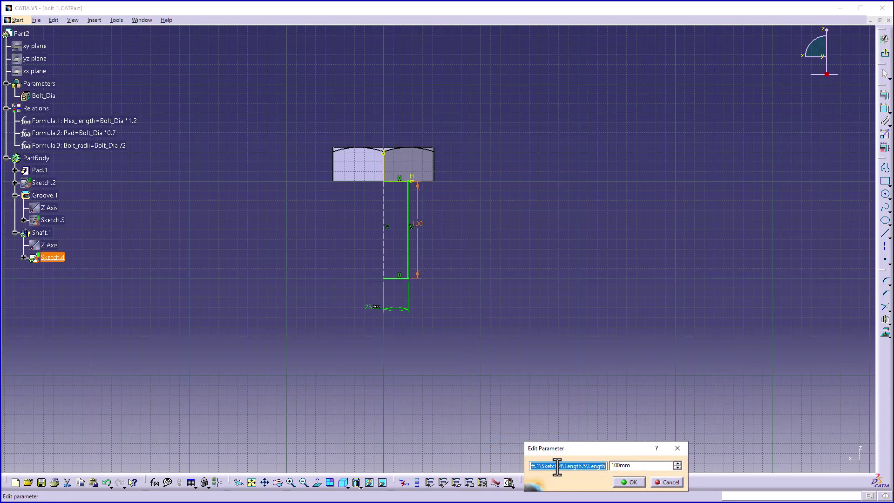
pyautogui.write('Shank_Length')
# Step: Drive Shank_Length with the formula (Bolt_Dia+10mm)*3, making it 180mm
pyautogui.rightClick(638, 466)
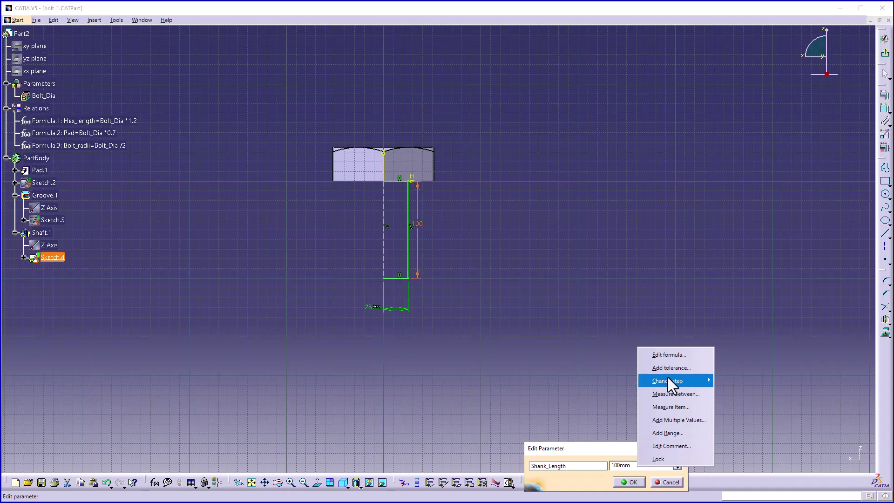
pyautogui.click(669, 356)
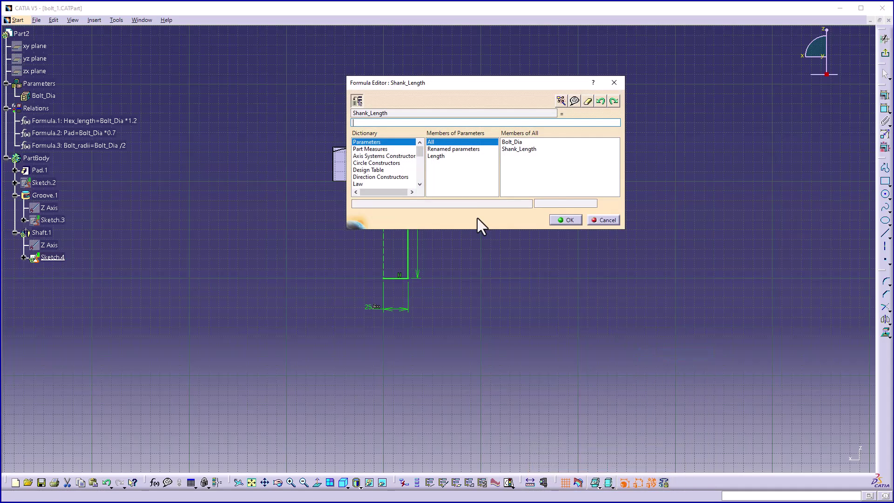
pyautogui.doubleClick(513, 142)
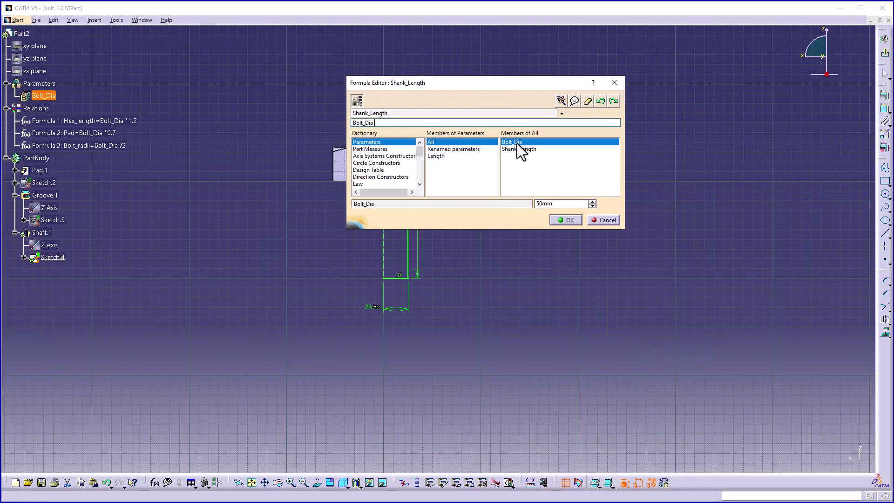
pyautogui.write('+10mm)')
pyautogui.press('Home')
pyautogui.write('(')
pyautogui.click(405, 123)
pyautogui.write('*3')
pyautogui.click(561, 221)
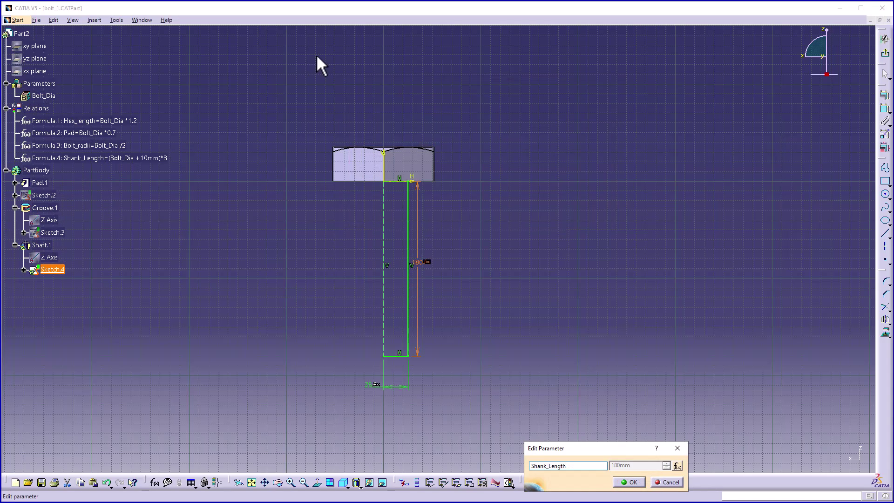
pyautogui.click(634, 484)
# Step: Exit the sketch and change Bolt_Dia from 50mm to 60mm to regenerate the bolt
pyautogui.click(631, 484)
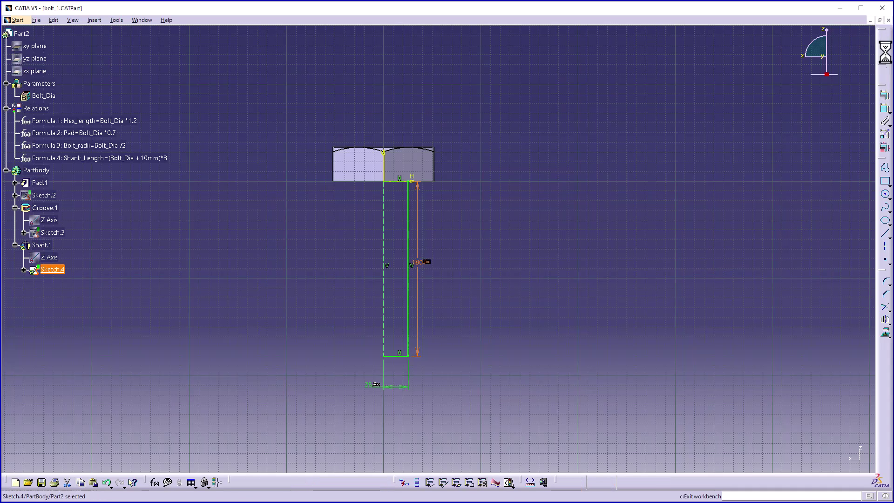
pyautogui.click(885, 55)
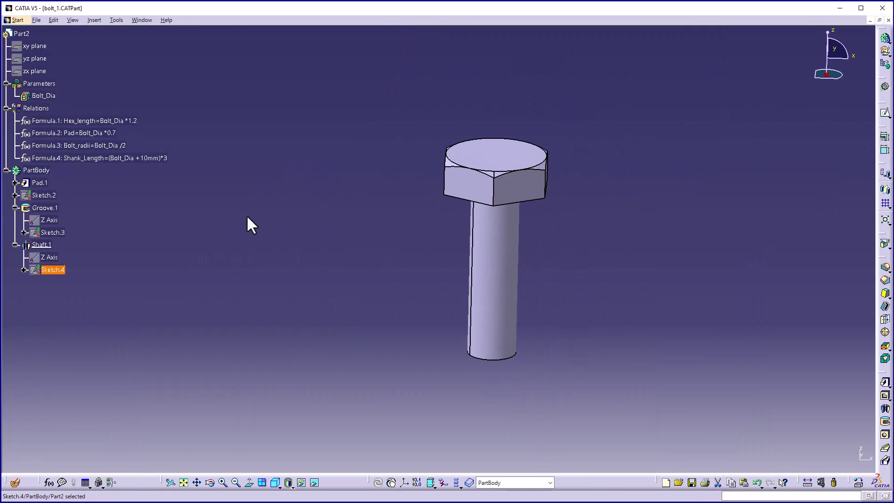
pyautogui.doubleClick(45, 96)
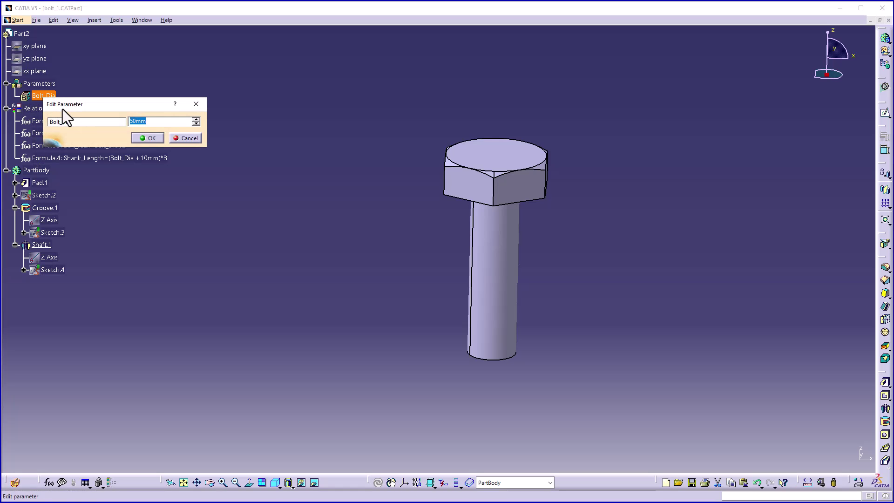
pyautogui.write('60')
pyautogui.click(141, 138)
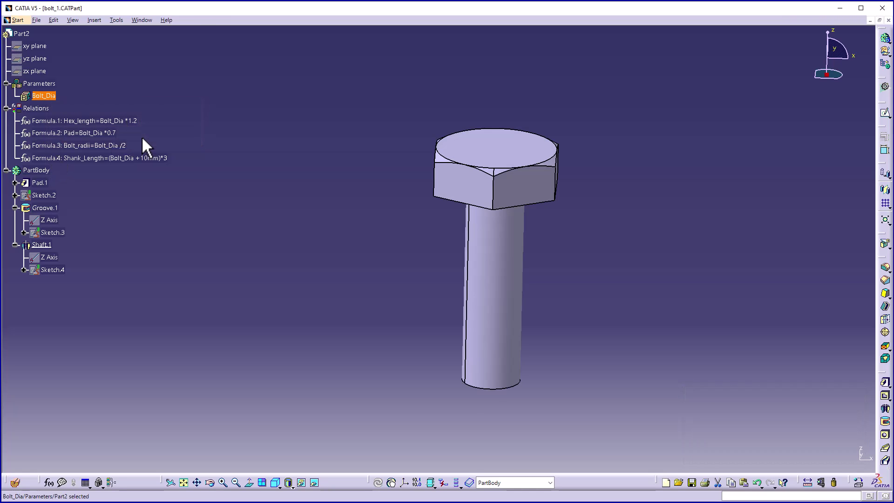
# Step: Change Bolt_Dia to a smaller trial value of 10mm to check the bolt regenerates
pyautogui.doubleClick(45, 96)
pyautogui.write('50')
pyautogui.press('Return')
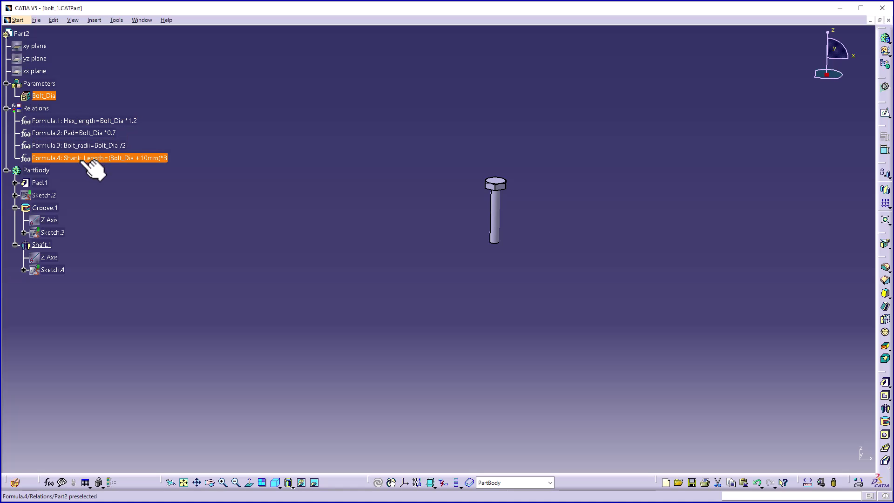
# Step: Restore Bolt_Dia to 50mm so the bolt regains its original proportions
pyautogui.doubleClick(46, 97)
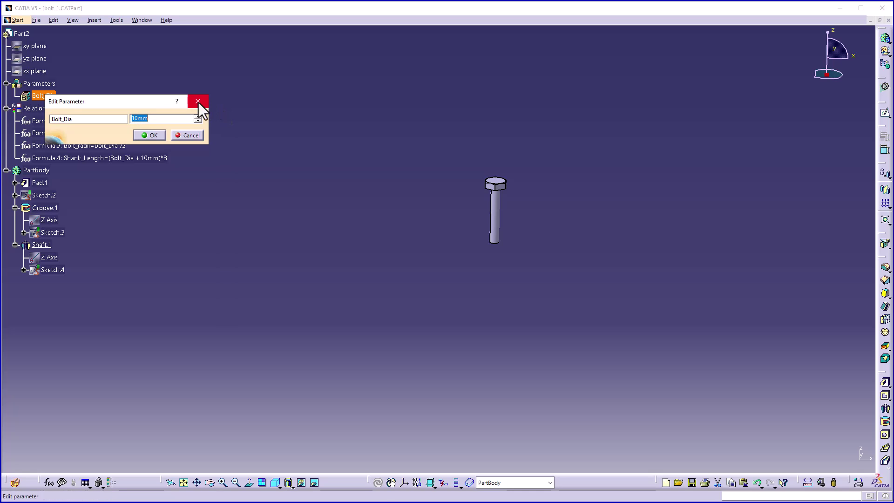
pyautogui.write('50')
pyautogui.click(148, 135)
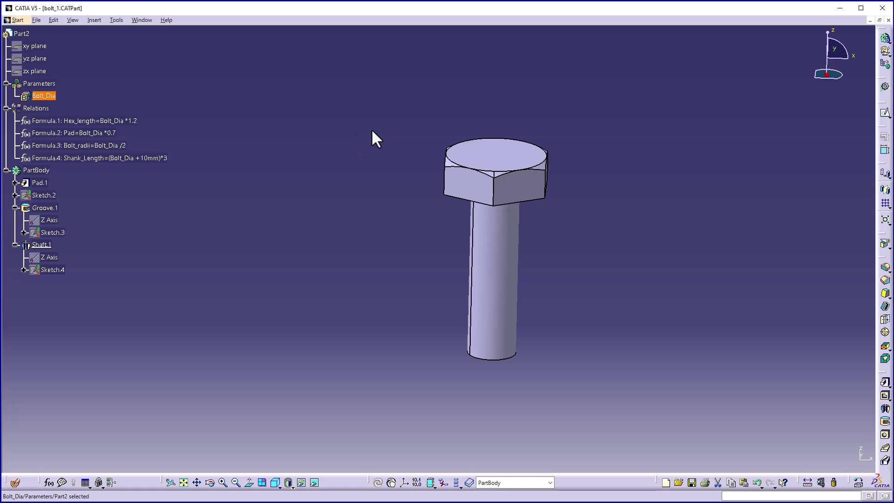